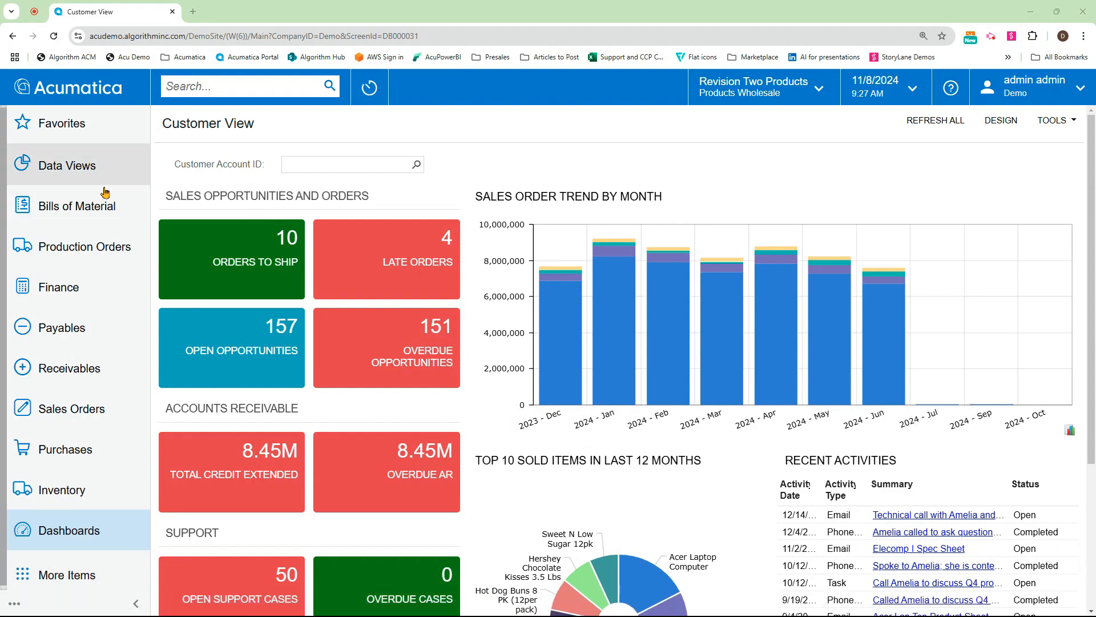
# Browse all the additional workspaces available to the administrator, including the Configuration group, and close the list
pyautogui.click(82, 575)
pyautogui.scroll(-7, 520, 217)
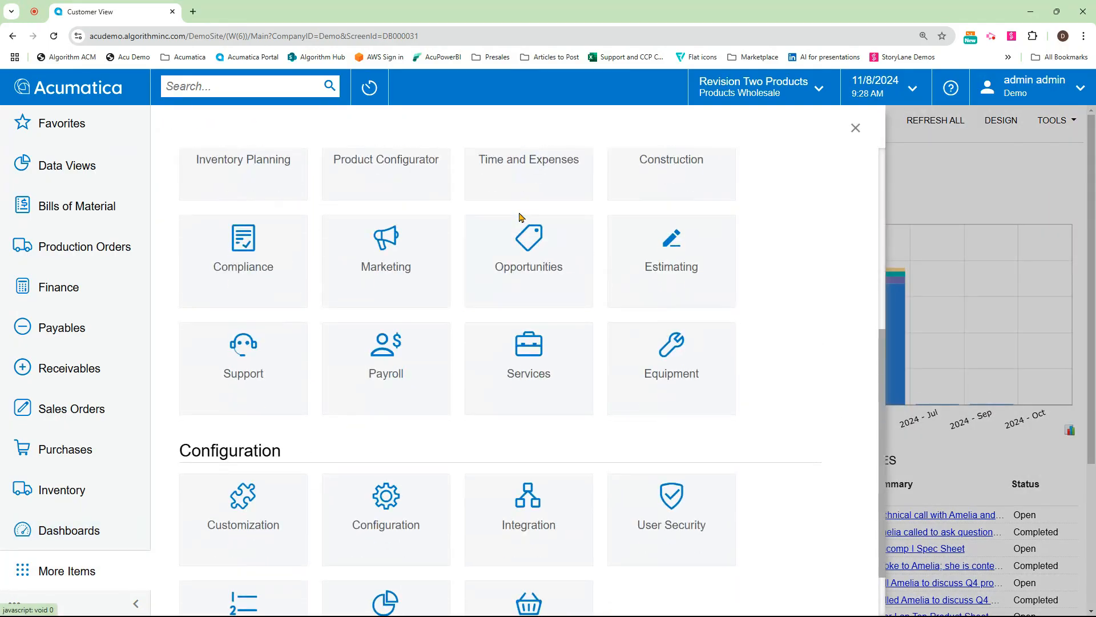
pyautogui.scroll(7, 520, 220)
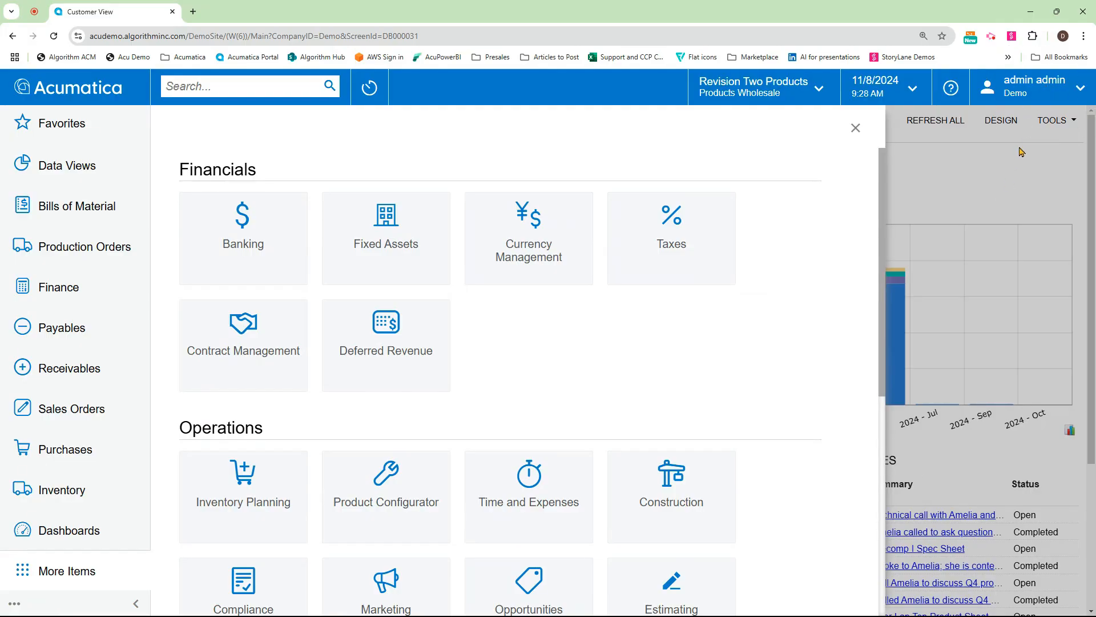
pyautogui.click(981, 169)
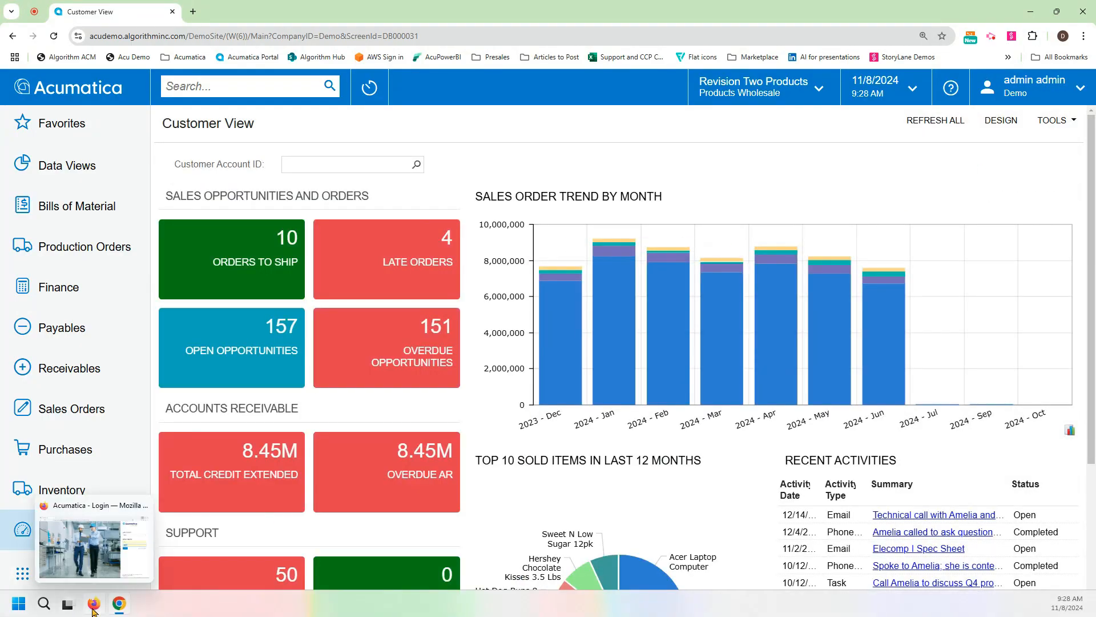
# Switch to Firefox, sign in to the Demo tenant with the prefilled limited-access account, view its additional workspaces, and return to the administrator session
pyautogui.click(93, 603)
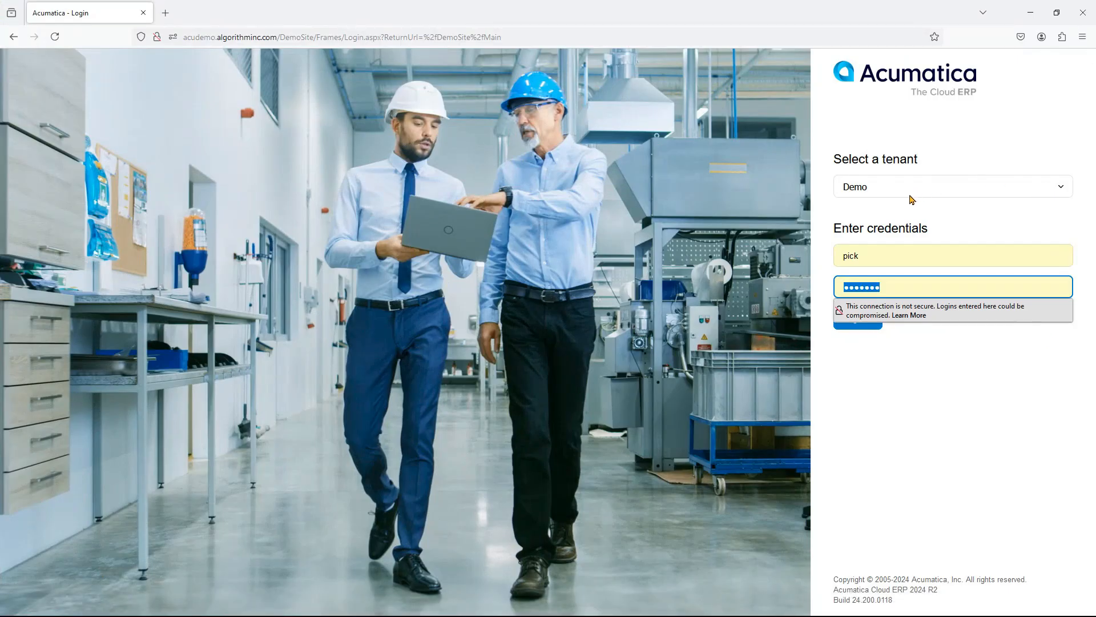
pyautogui.click(893, 367)
pyautogui.click(859, 321)
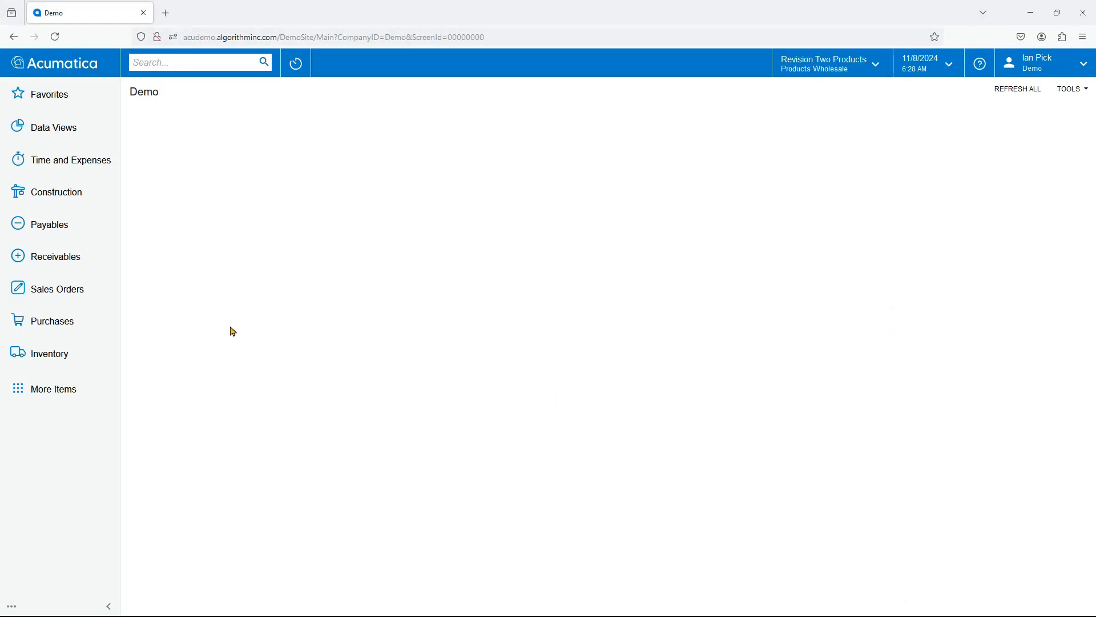
pyautogui.click(57, 395)
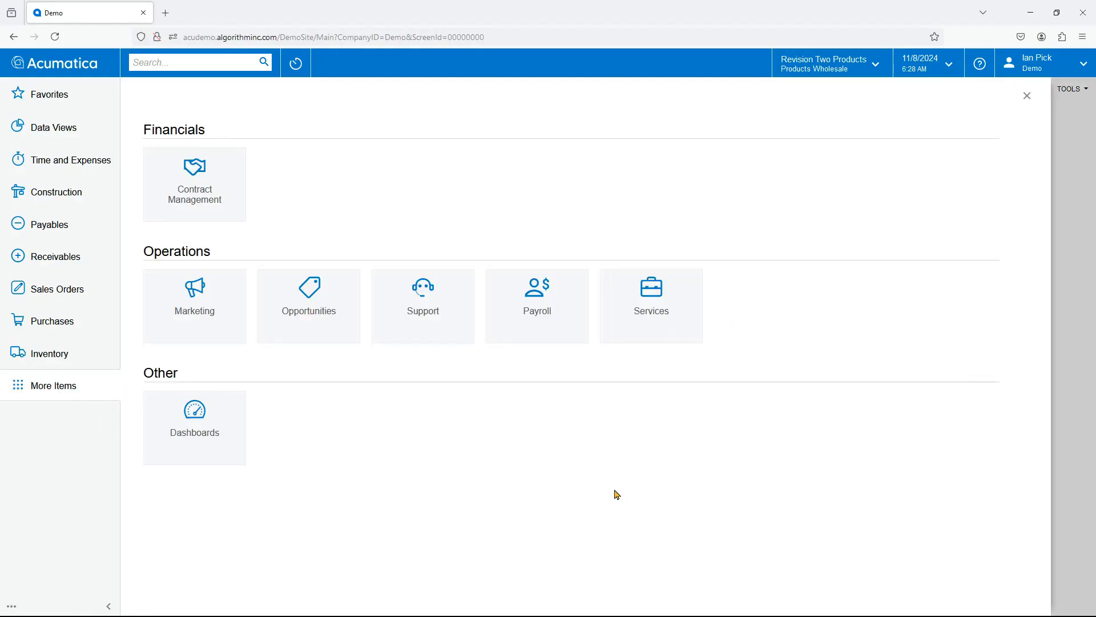
pyautogui.click(1035, 16)
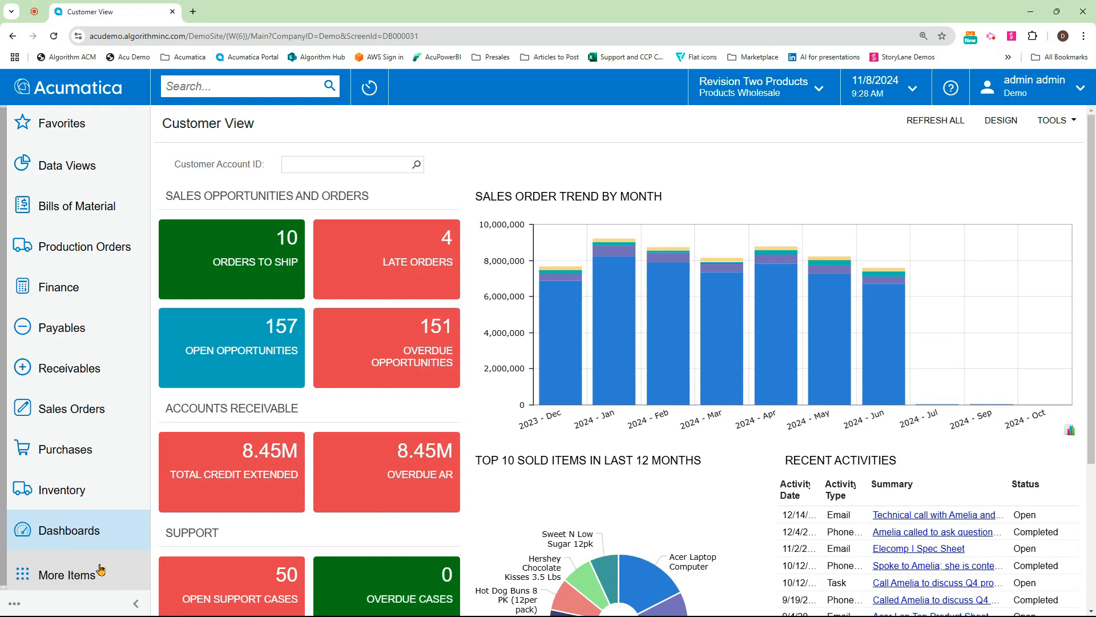
# Unpin the Bills of Material workspace from the main menu and pin the Contract Management workspace to it
pyautogui.click(101, 206)
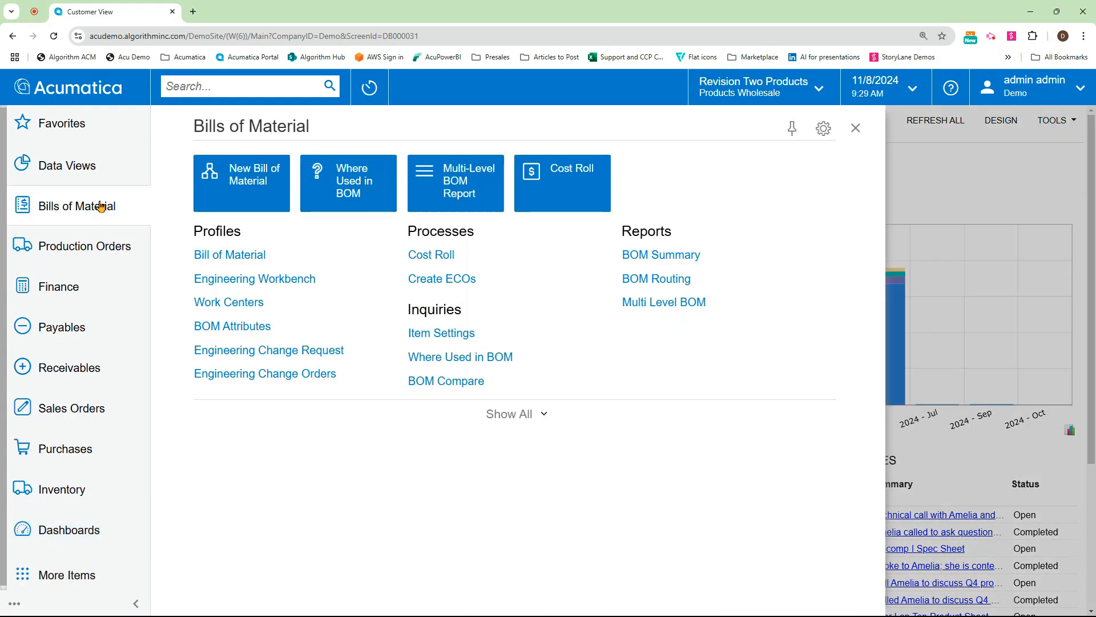
pyautogui.click(793, 128)
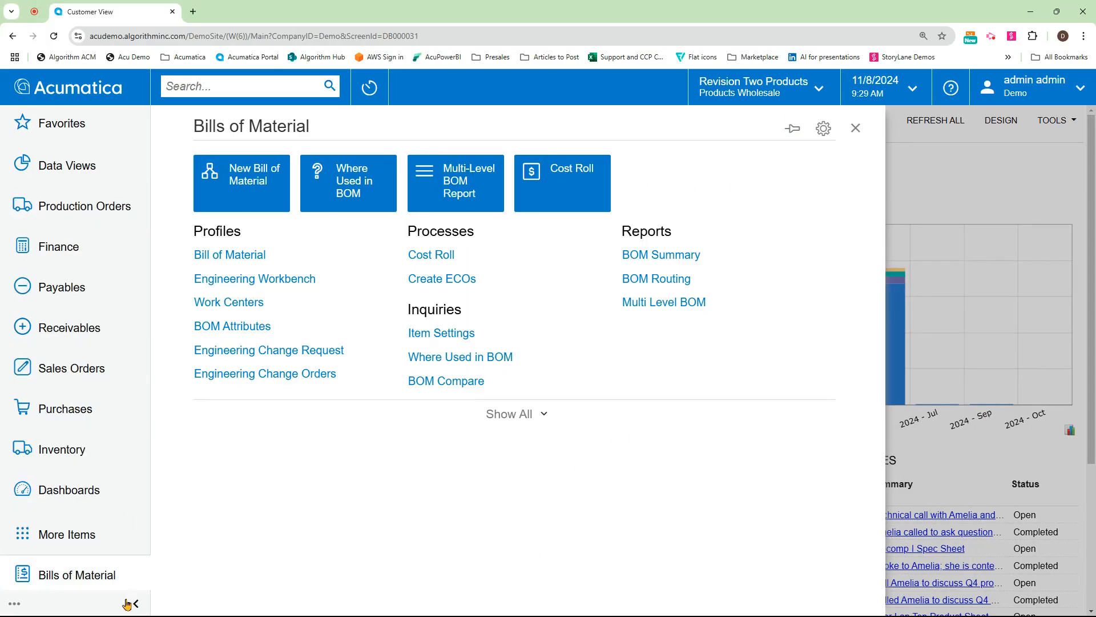
pyautogui.click(79, 539)
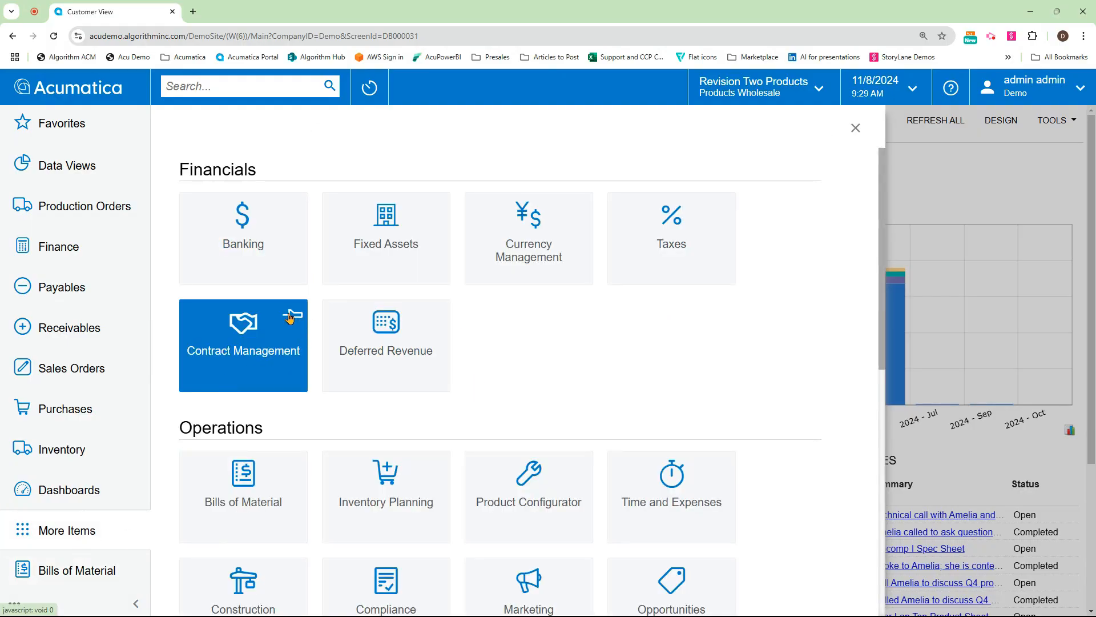
pyautogui.click(291, 315)
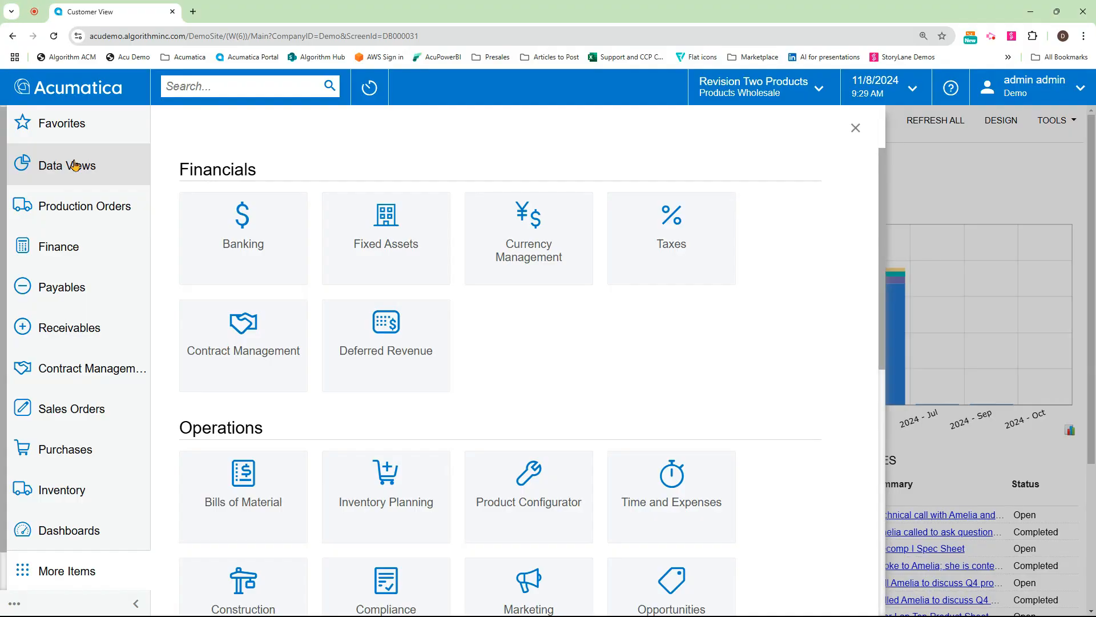
# Close the list of additional workspaces and collapse the main menu to its compact icon view
pyautogui.scroll(-1, 74, 165)
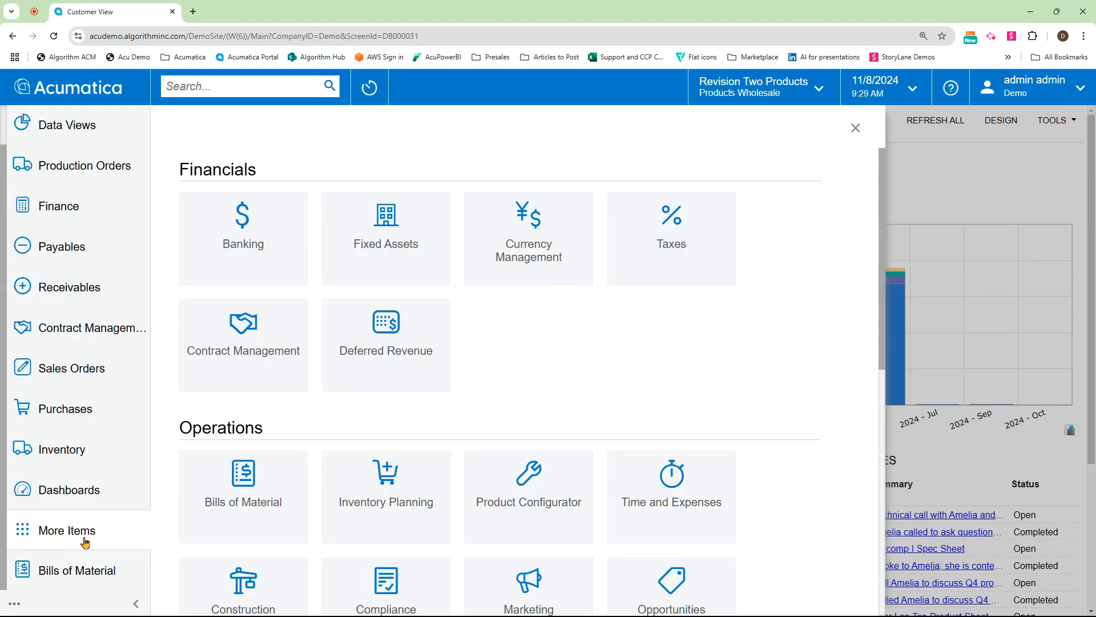
pyautogui.click(984, 172)
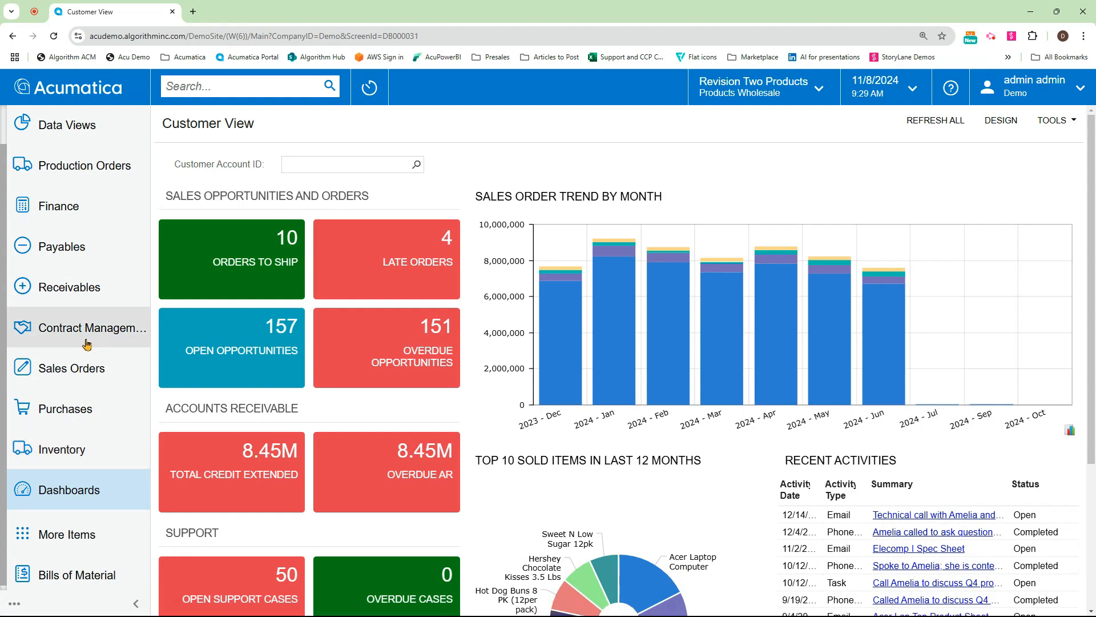
pyautogui.click(138, 605)
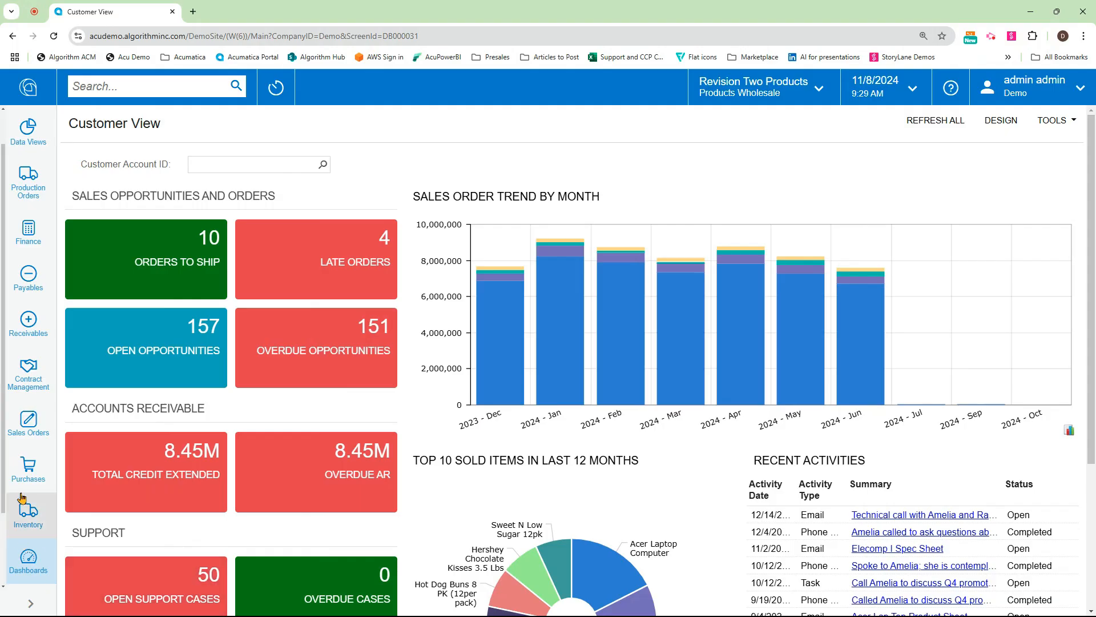
# Examine the links in the Sales Orders workspace in both its full list and its reduced quick menu
pyautogui.click(31, 420)
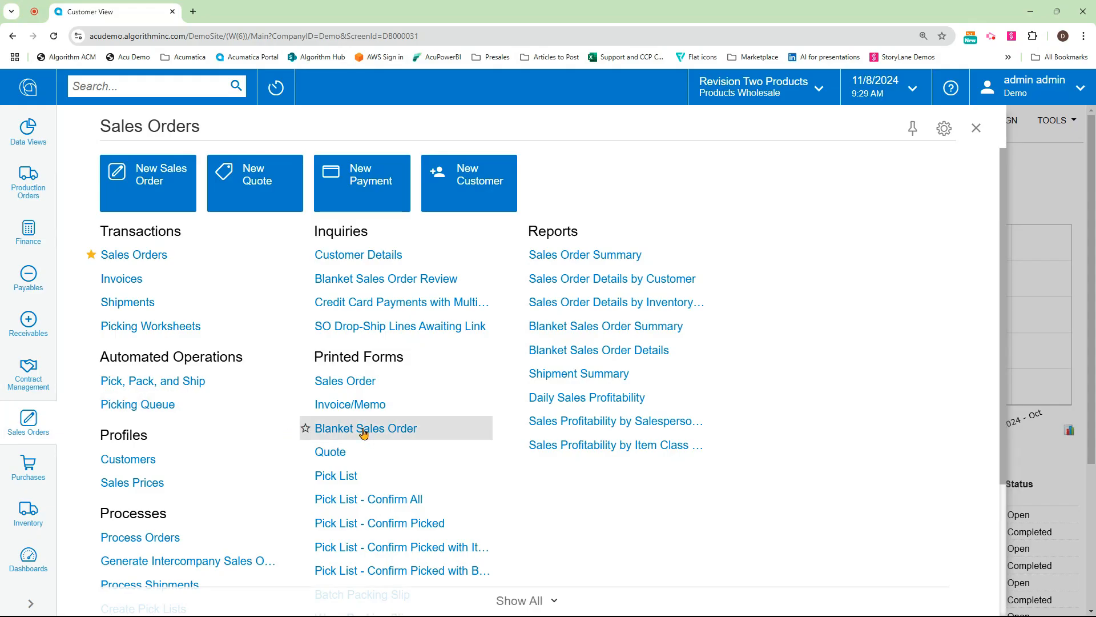
pyautogui.scroll(-3, 570, 543)
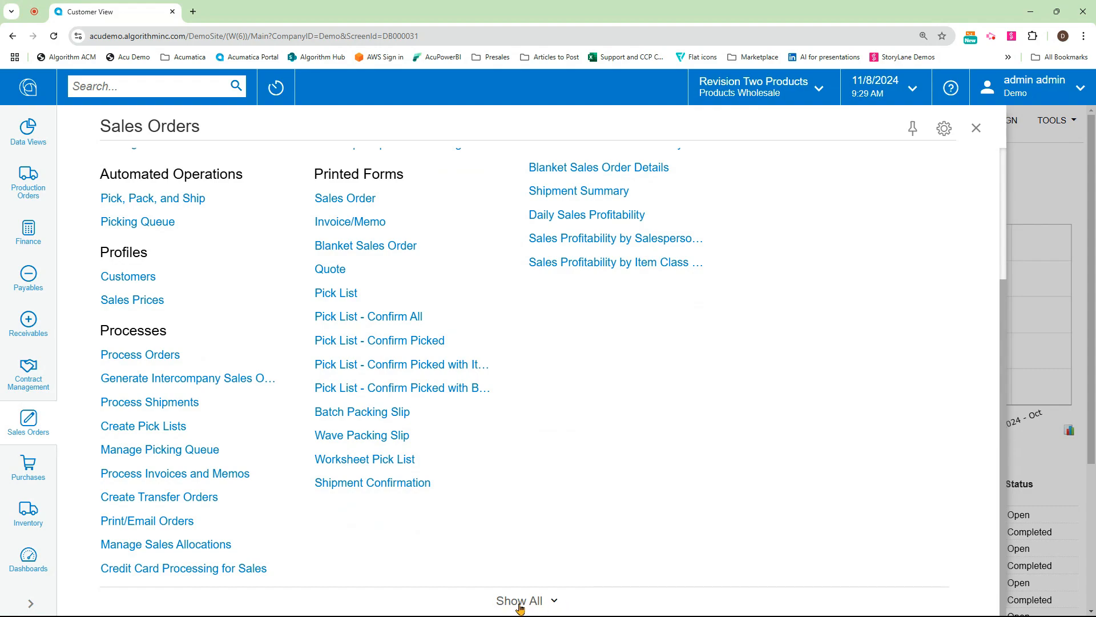
pyautogui.click(520, 603)
pyautogui.scroll(3, 645, 540)
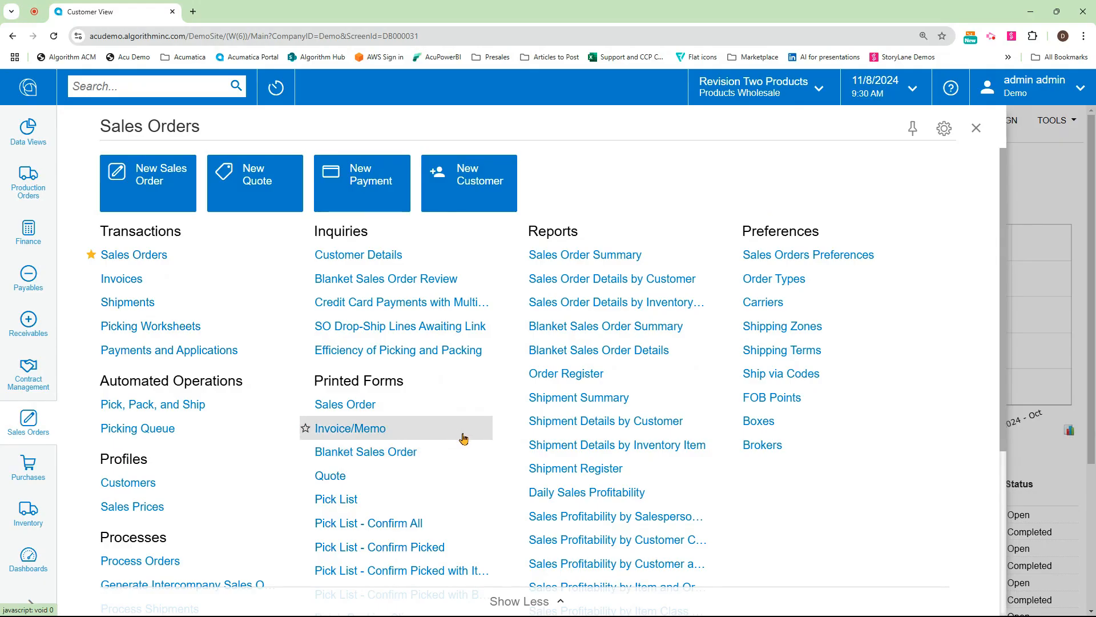
pyautogui.scroll(-4, 497, 416)
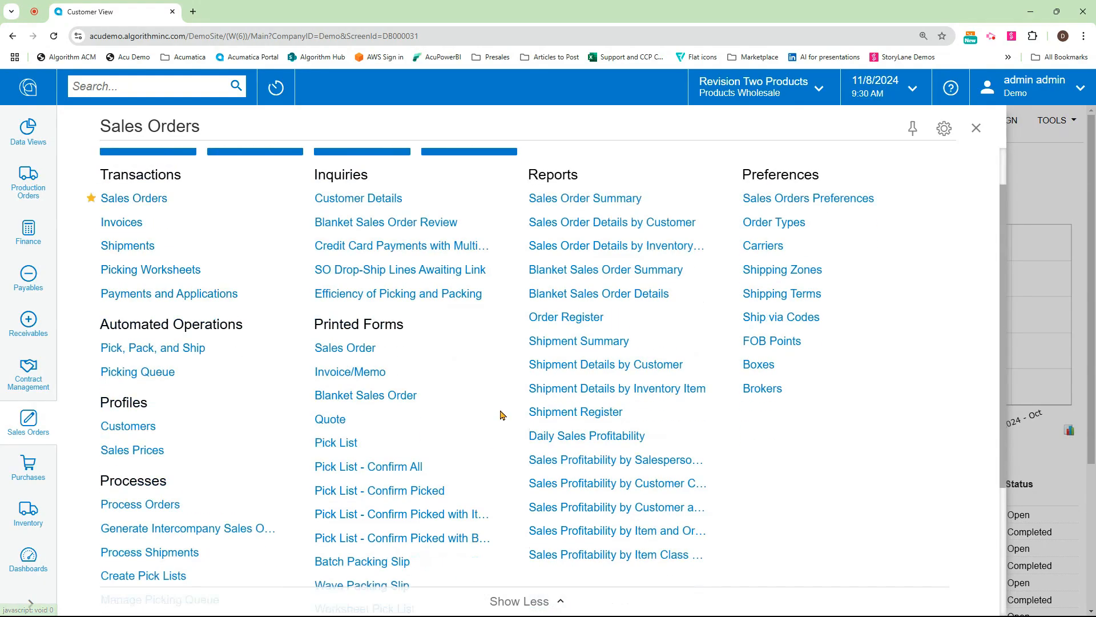
pyautogui.click(528, 603)
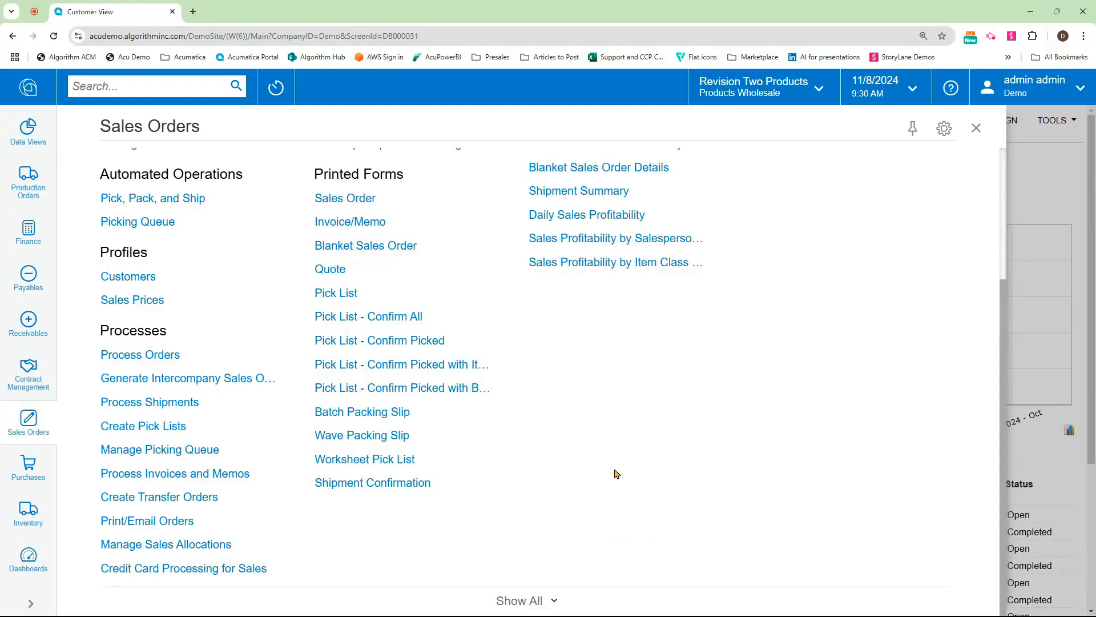
pyautogui.scroll(3, 616, 473)
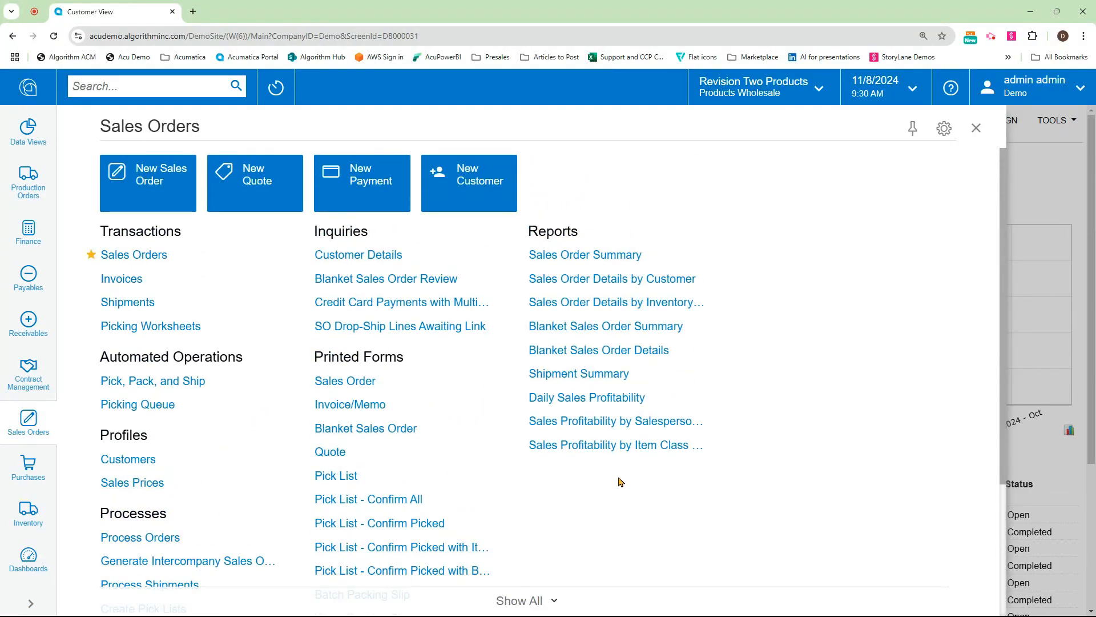
pyautogui.scroll(-3, 639, 481)
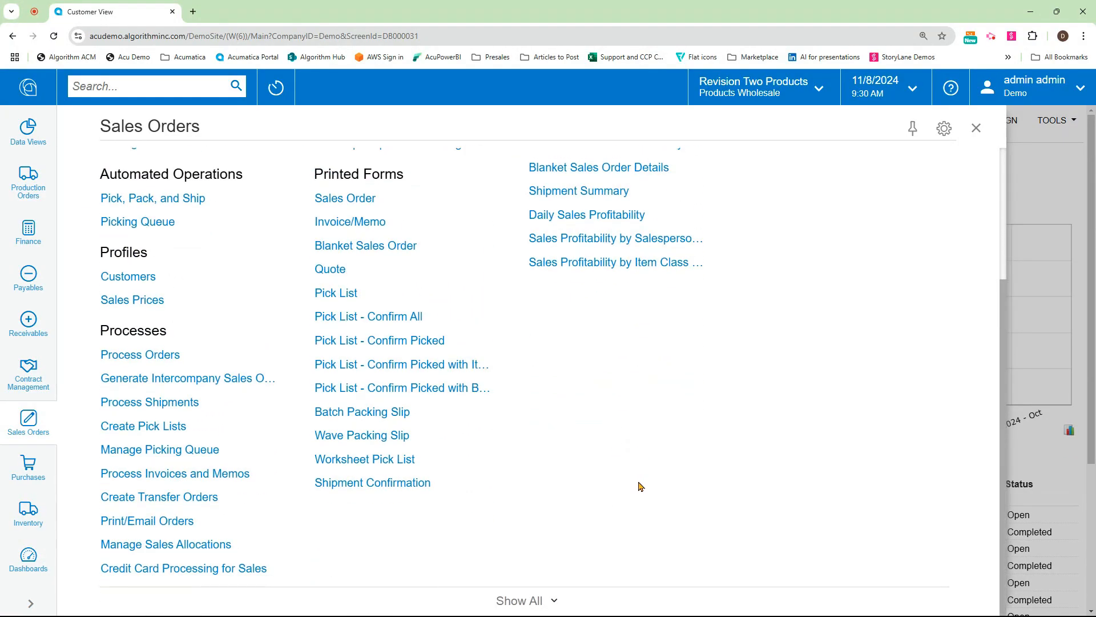
pyautogui.scroll(3, 641, 483)
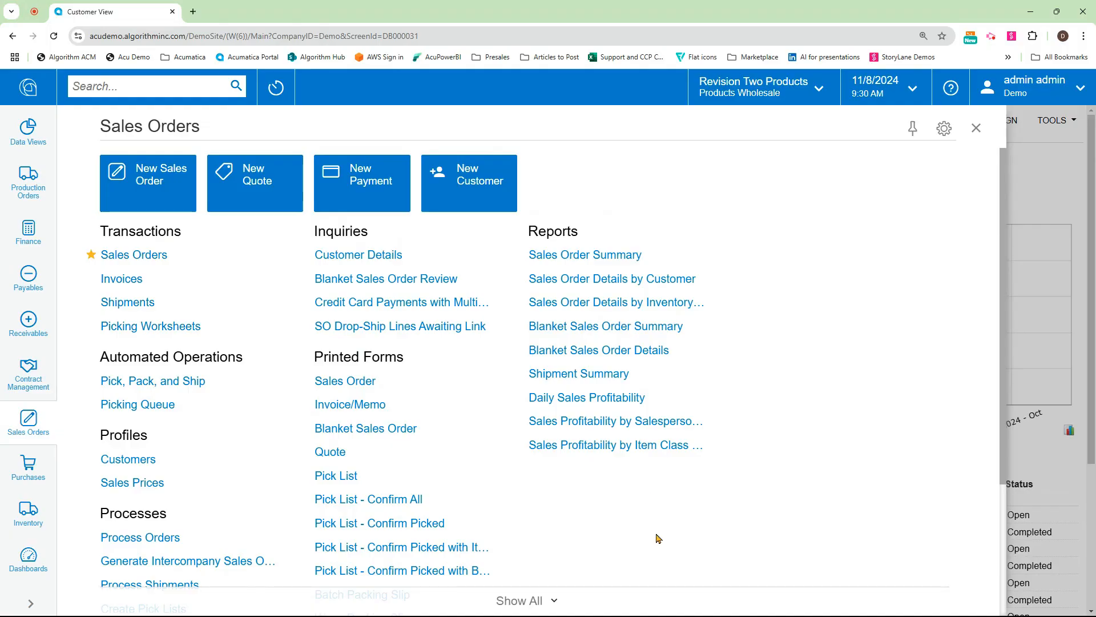
pyautogui.scroll(-3, 617, 541)
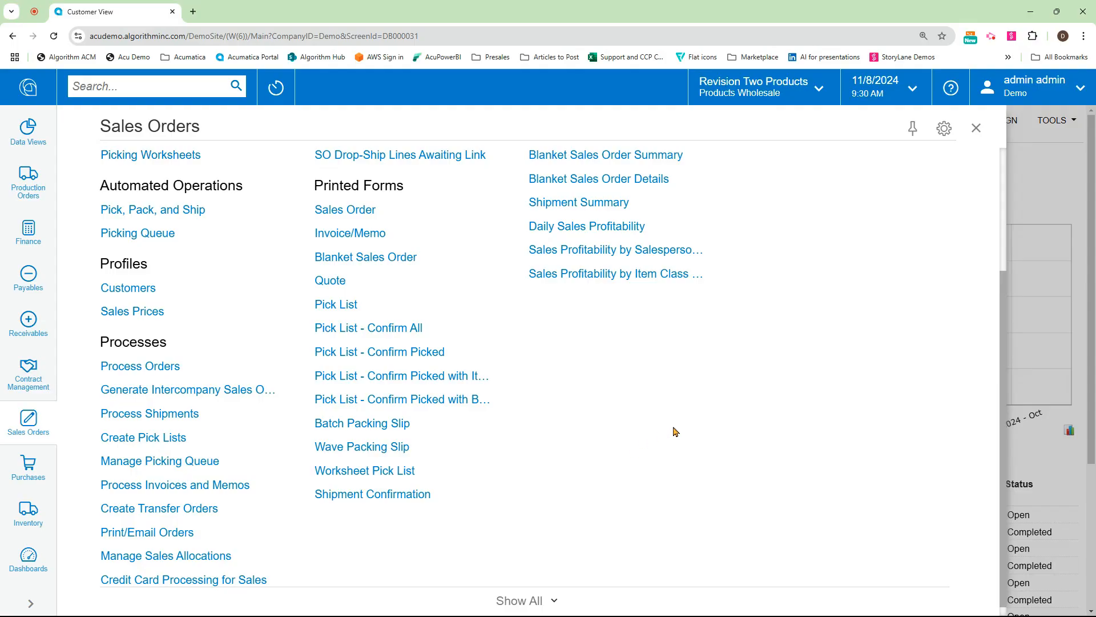
pyautogui.scroll(3, 743, 434)
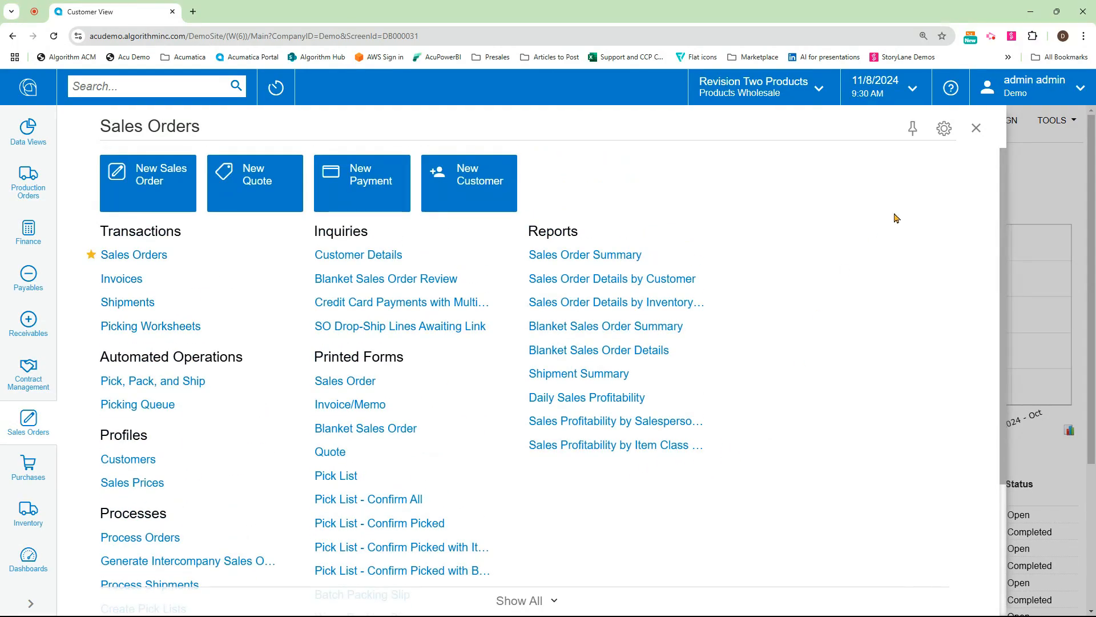
# Remove the four Pick List - Confirm forms from the Sales Orders quick menu and exit the workspace configuration
pyautogui.click(945, 130)
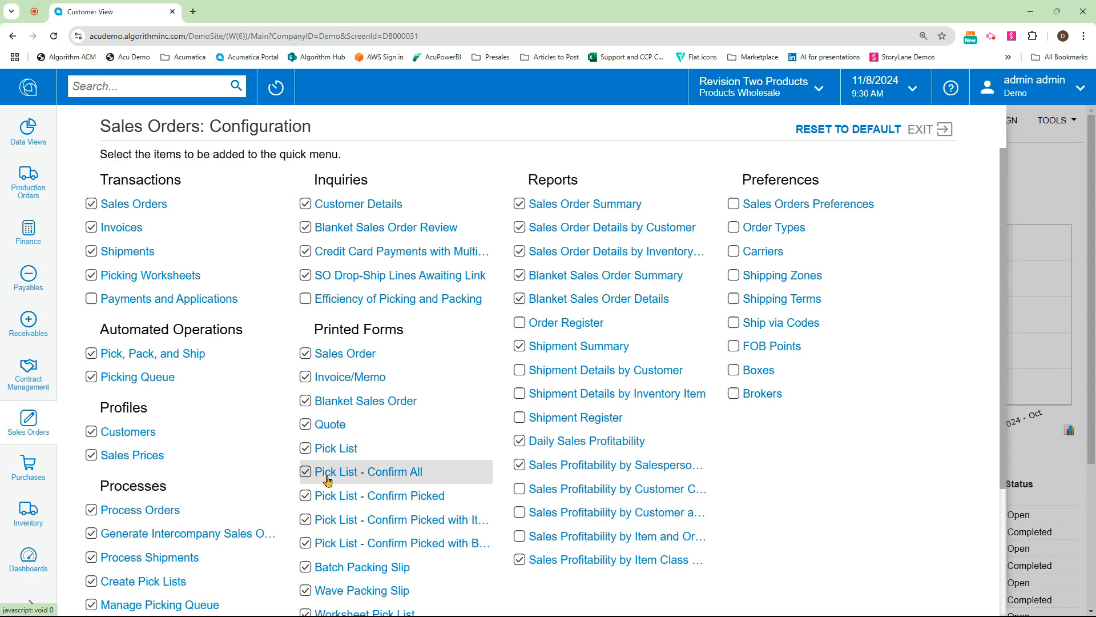
pyautogui.click(306, 472)
pyautogui.click(306, 496)
pyautogui.click(305, 520)
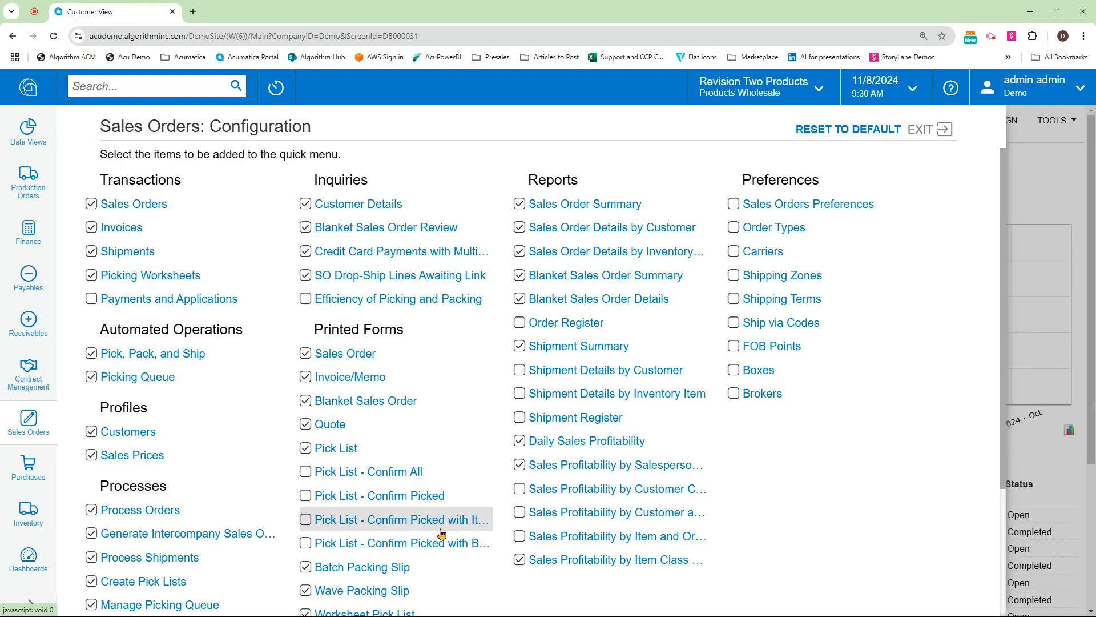
pyautogui.click(943, 131)
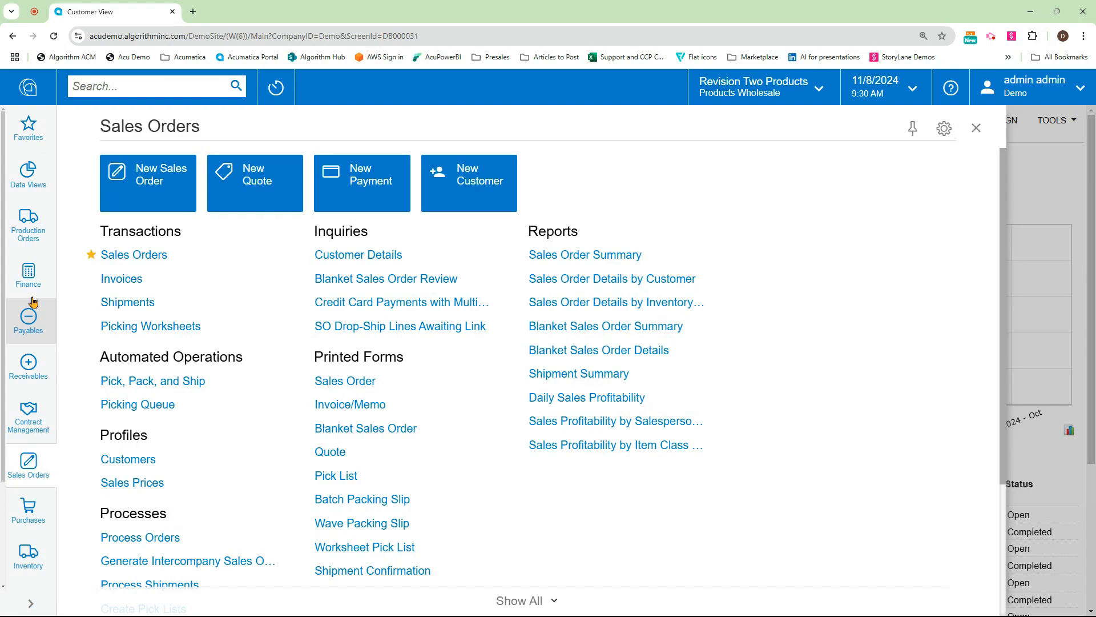
# Check the current favorites and mark Customers in the Receivables workspace as a favorite
pyautogui.click(34, 131)
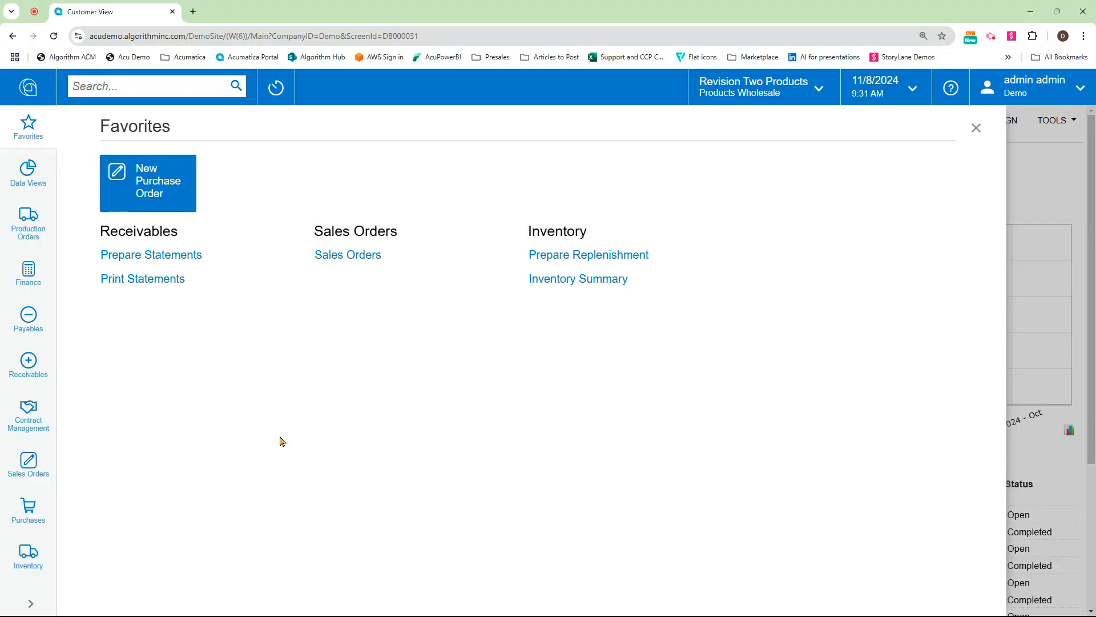
pyautogui.click(34, 366)
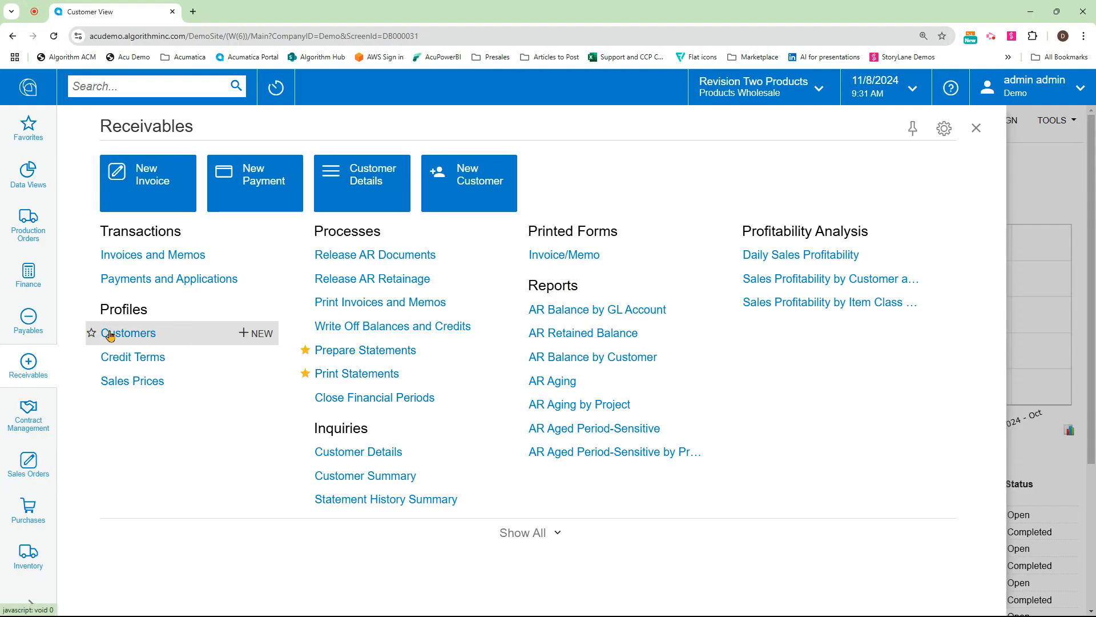
pyautogui.click(92, 335)
# Open the Customers list from Favorites in a new browser tab
pyautogui.click(38, 143)
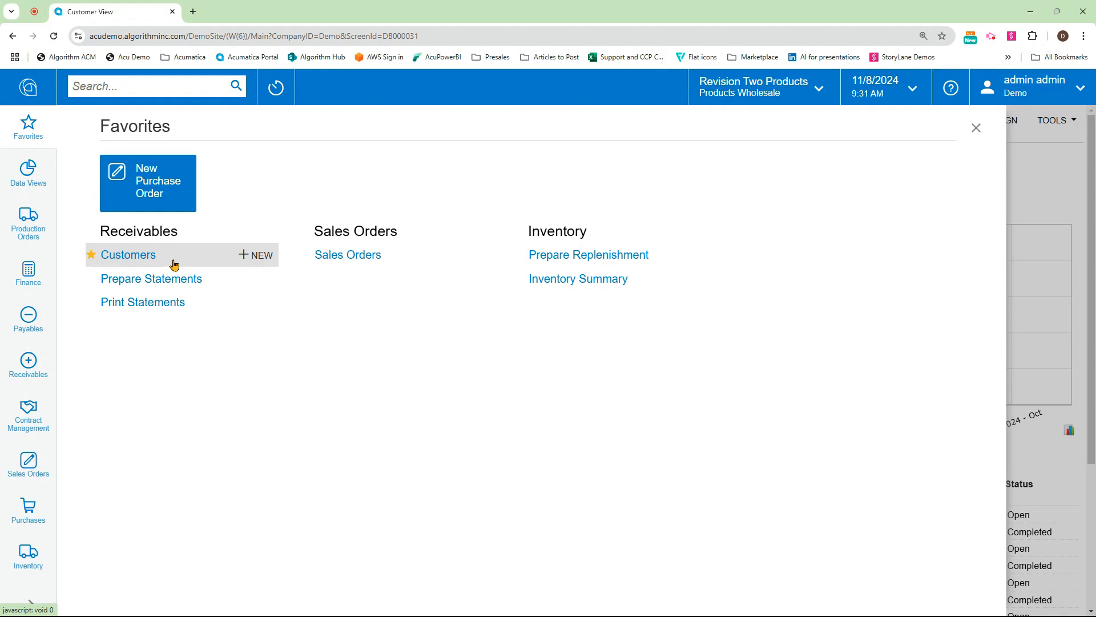
pyautogui.rightClick(131, 259)
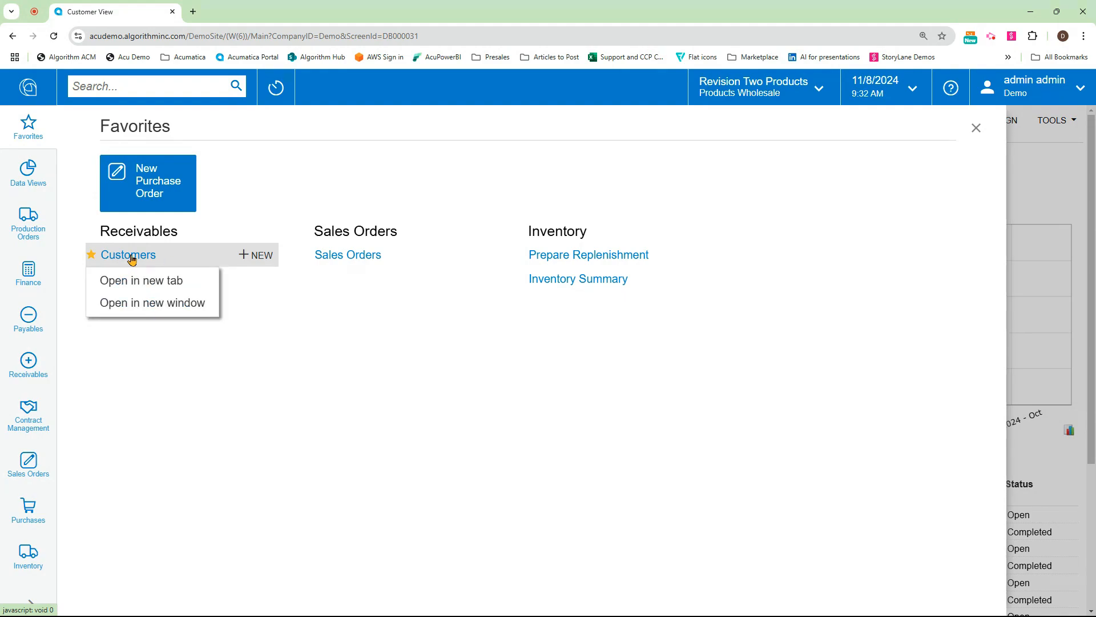
pyautogui.click(154, 282)
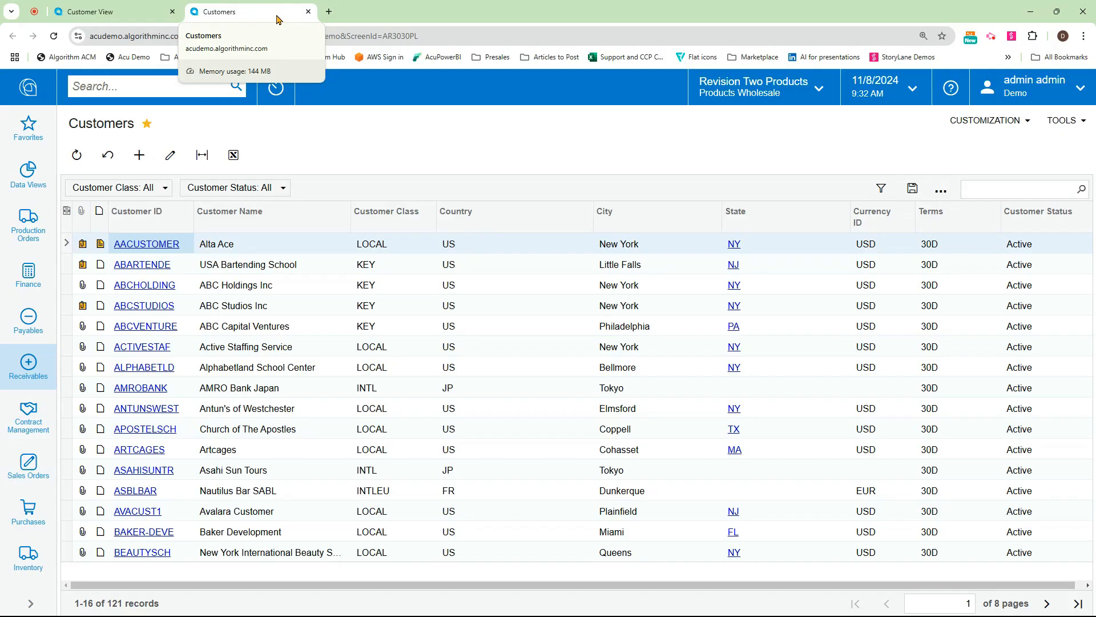
# Return to the Customer View dashboard, look over the recently viewed records, and close that list
pyautogui.click(129, 10)
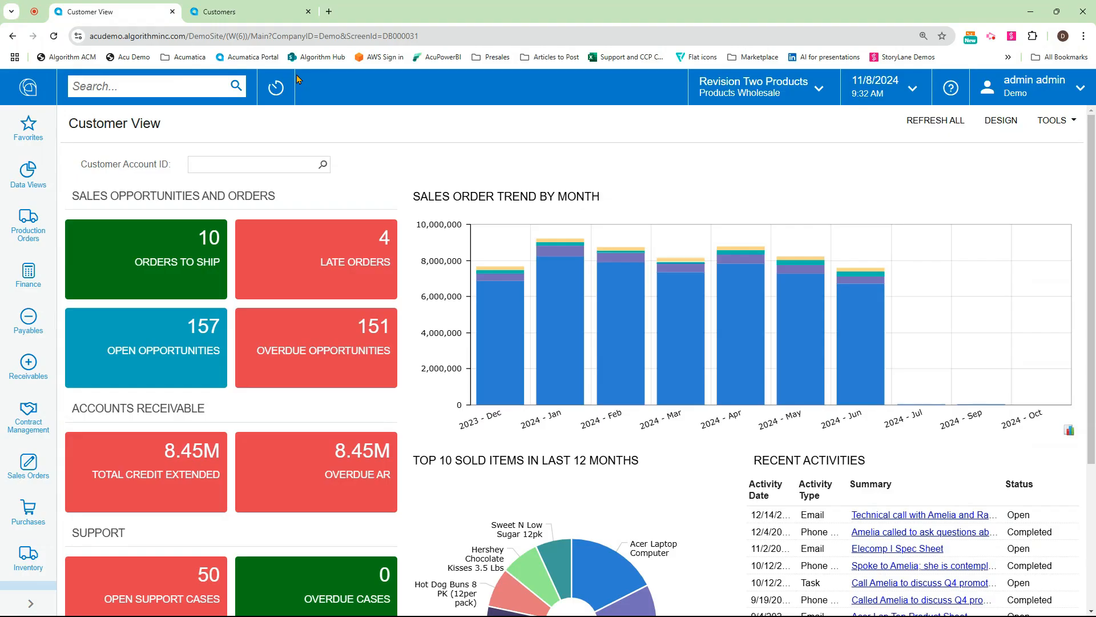
pyautogui.click(275, 90)
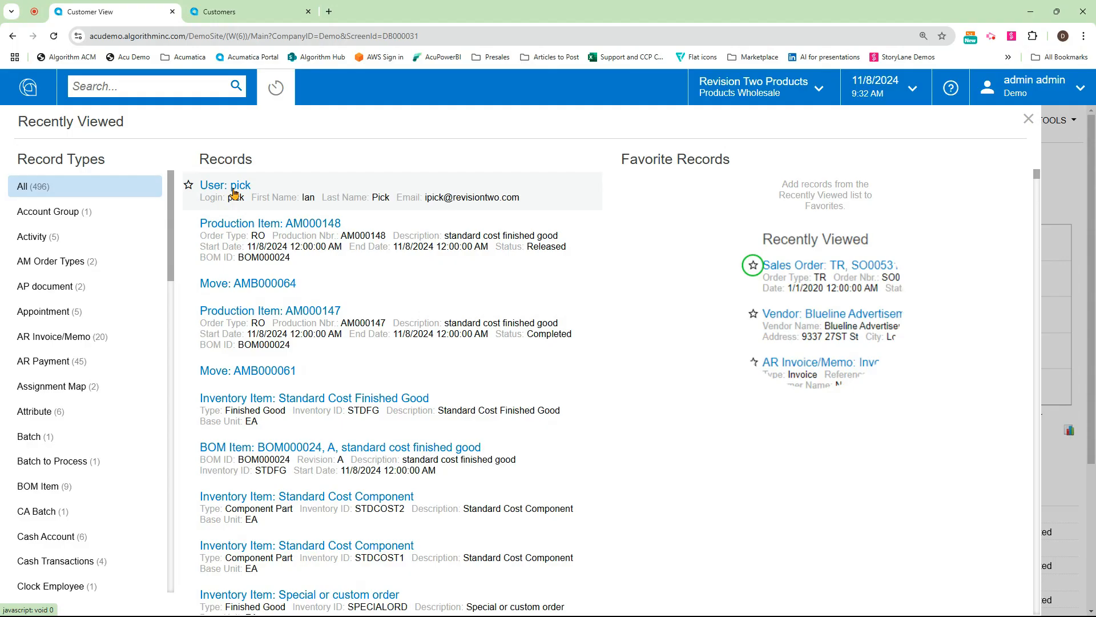
pyautogui.click(1072, 179)
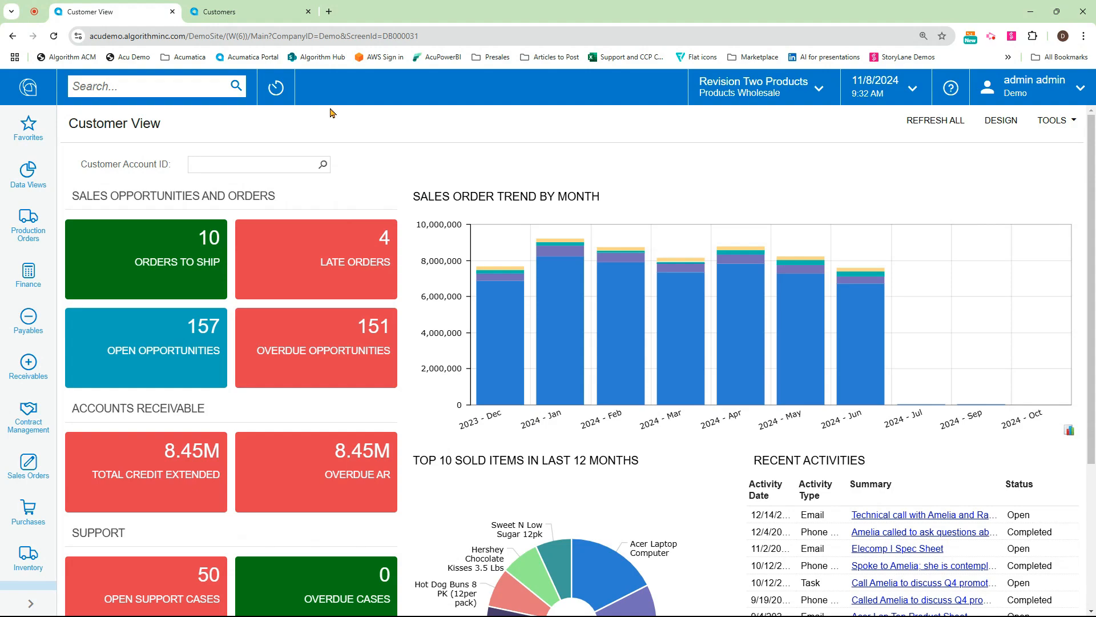
# Search the system for "invoice" and look through the matching menu items across the workspaces
pyautogui.click(152, 90)
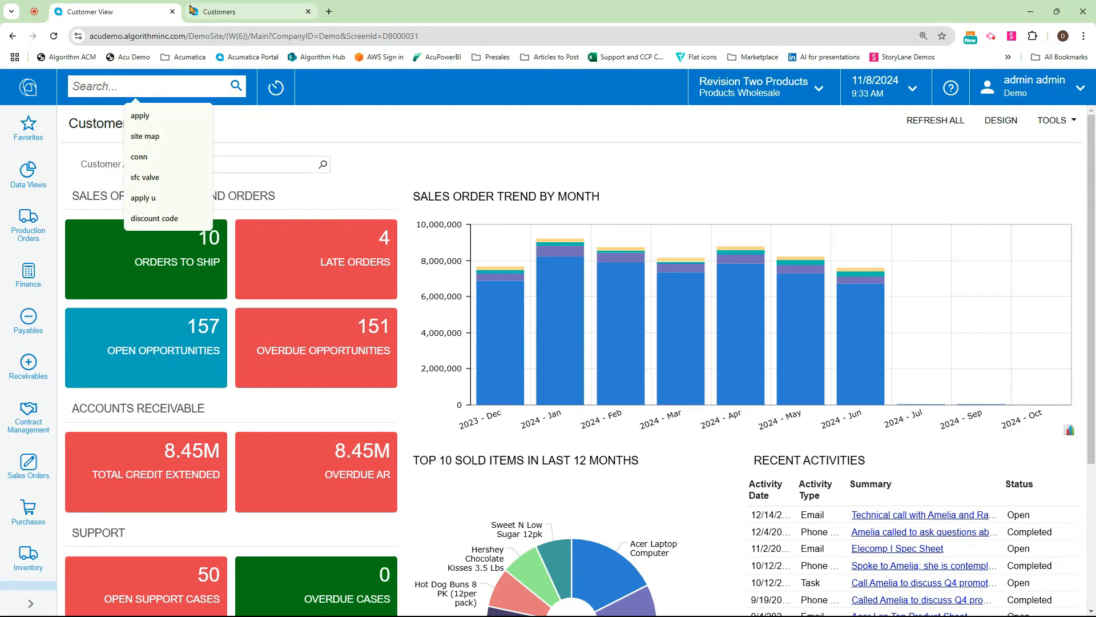
pyautogui.write('invoice')
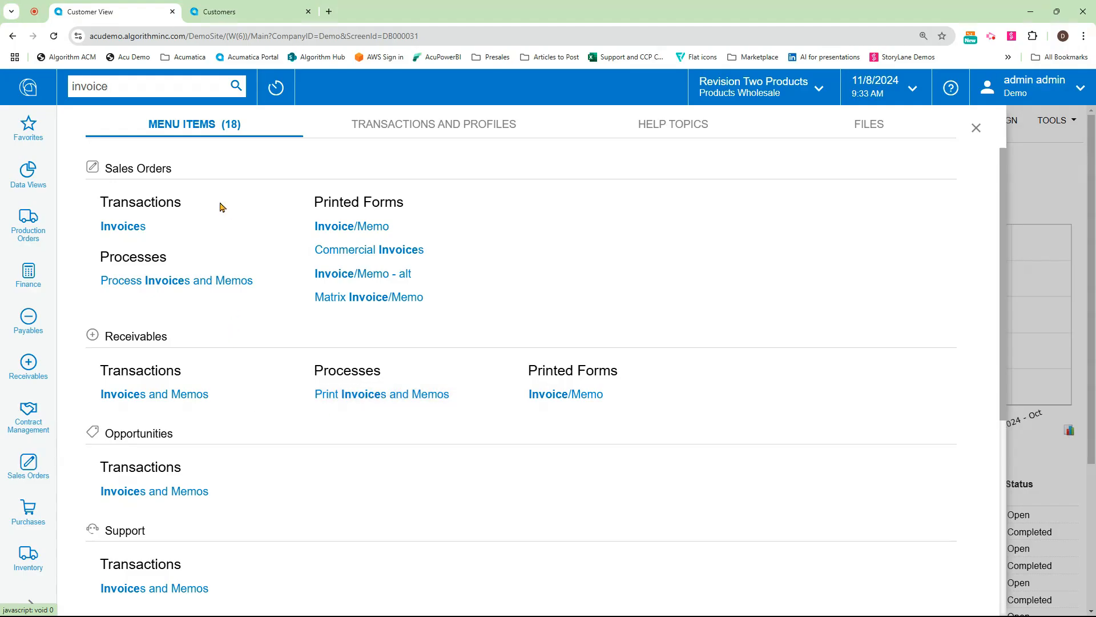
pyautogui.scroll(-5, 225, 221)
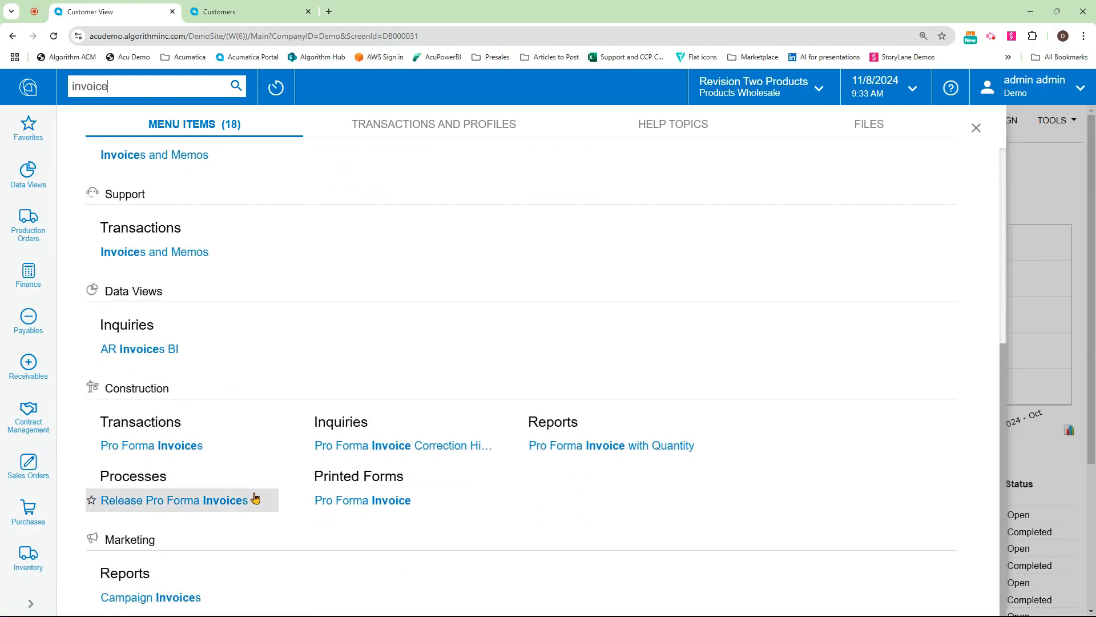
pyautogui.scroll(2, 254, 499)
pyautogui.scroll(-2, 254, 500)
pyautogui.scroll(5, 252, 494)
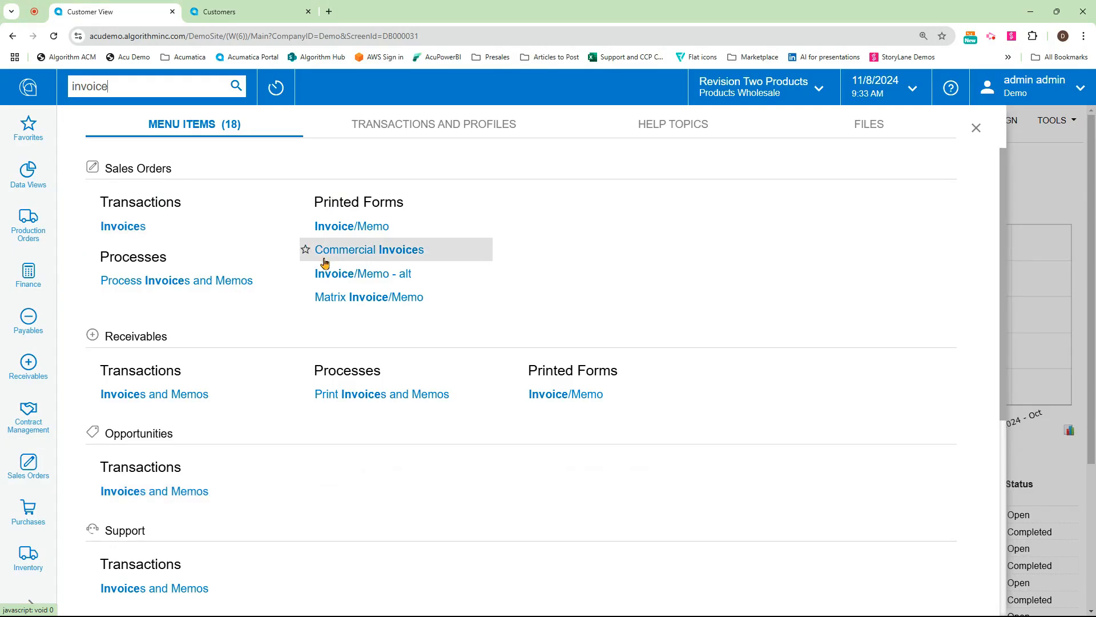
# Review the transactions and profiles, help topics and files matching "invoice", and close the search results
pyautogui.click(442, 125)
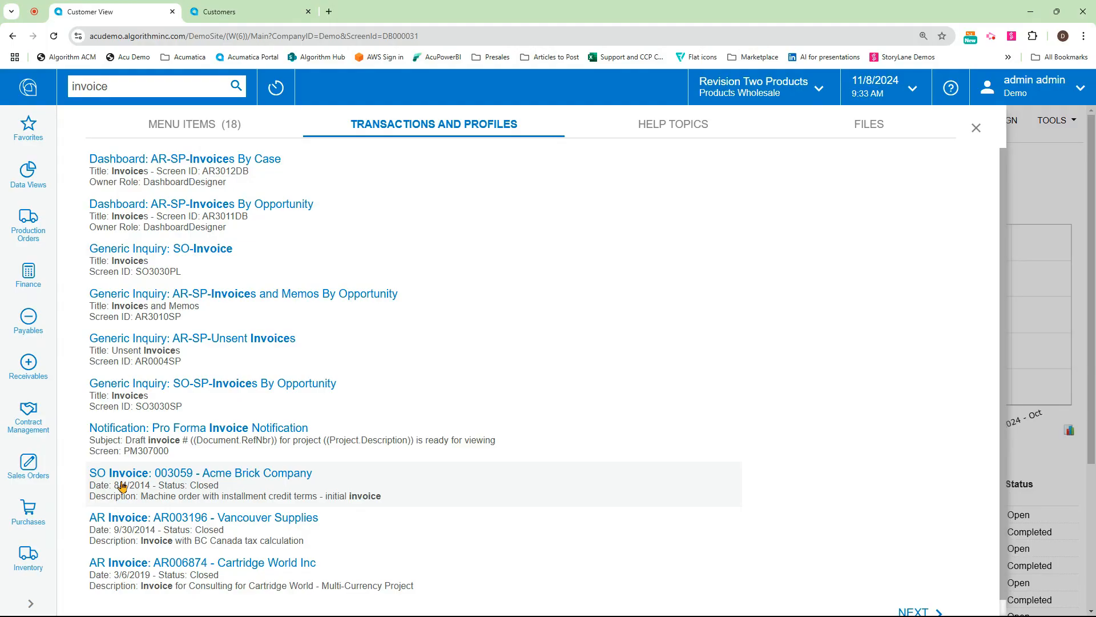
pyautogui.click(665, 125)
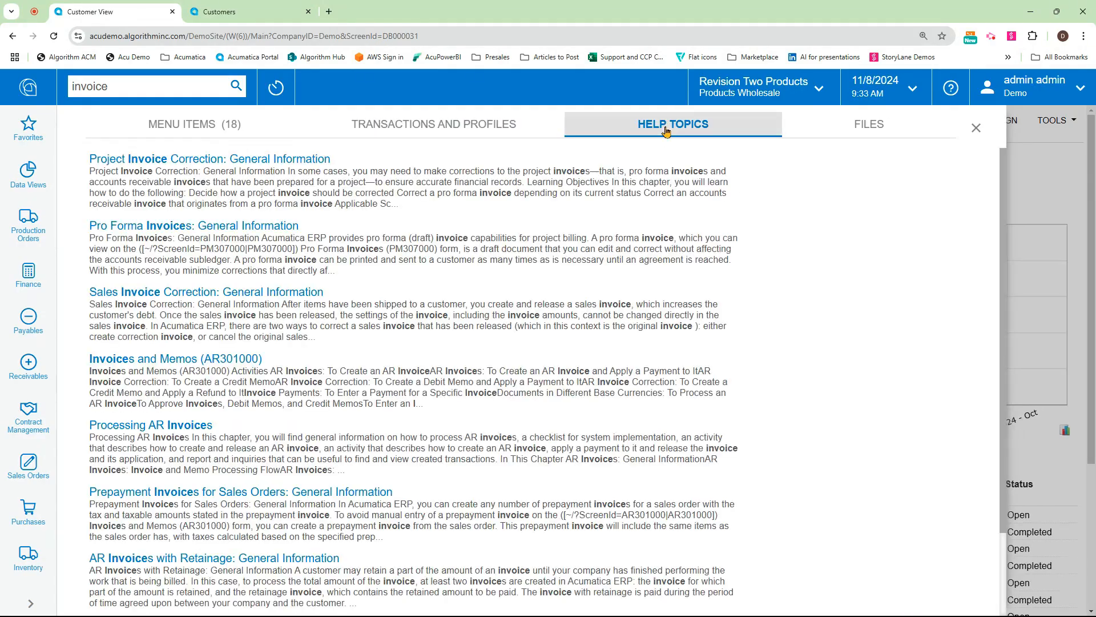
pyautogui.click(148, 164)
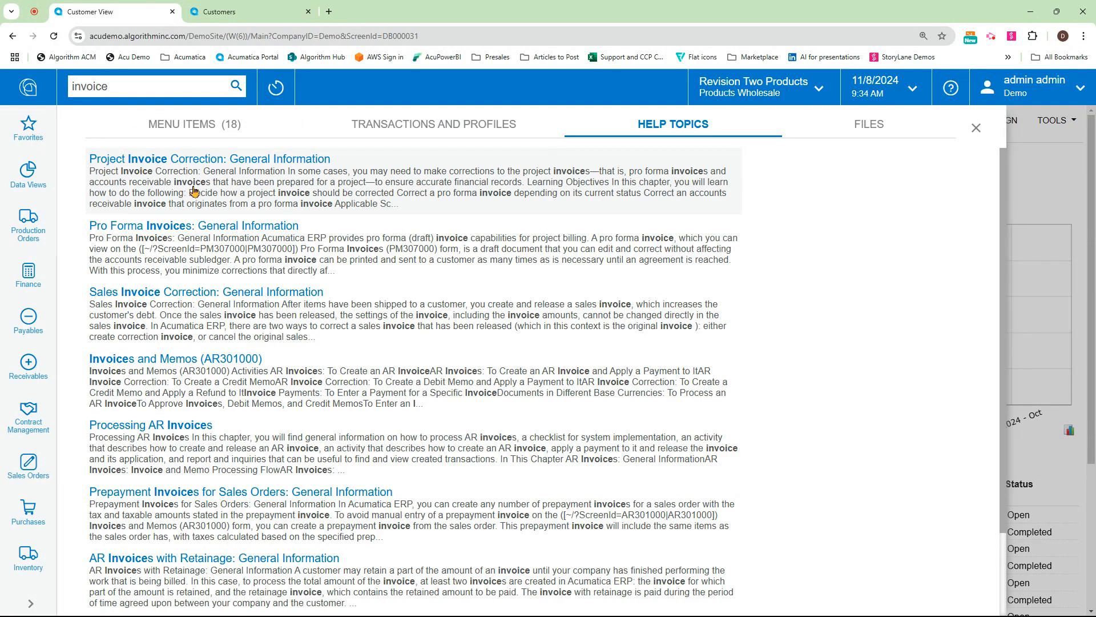
pyautogui.click(288, 205)
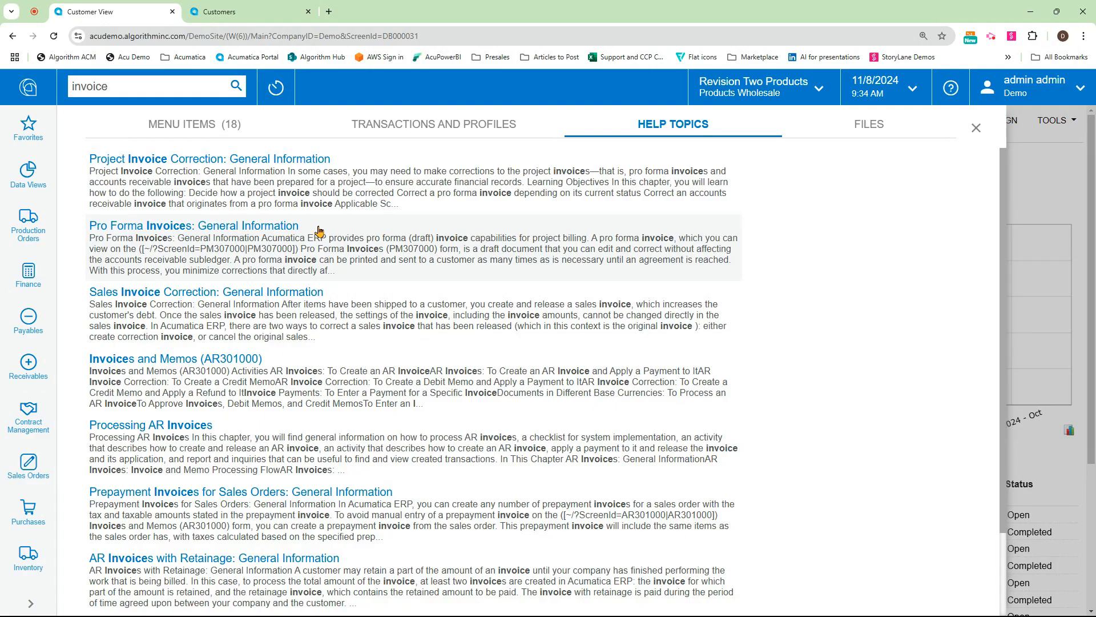
pyautogui.click(866, 122)
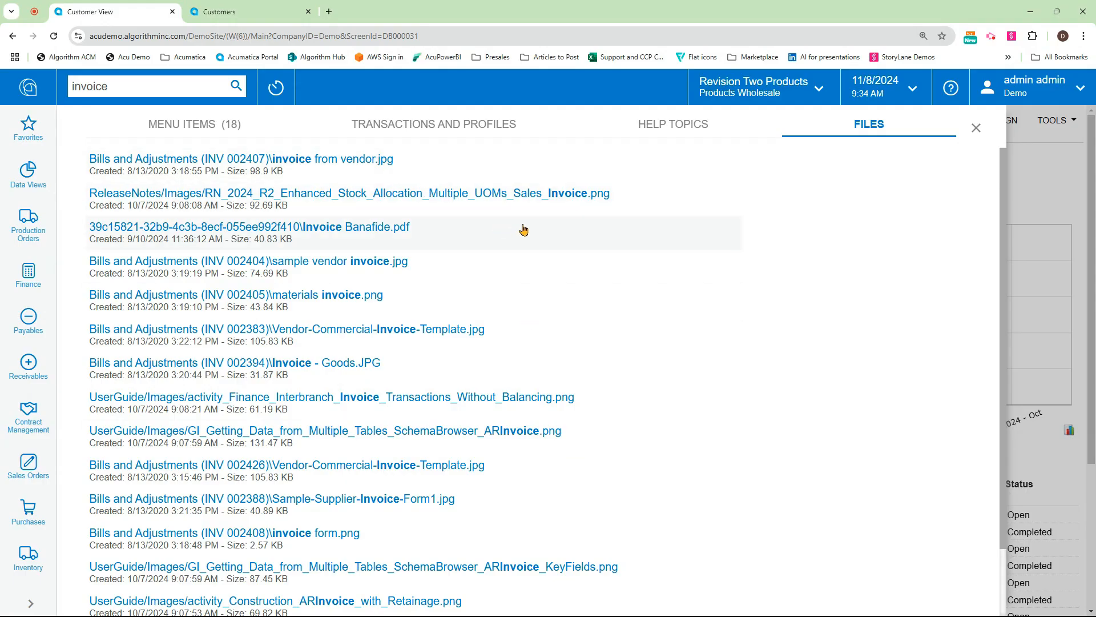
pyautogui.click(1033, 160)
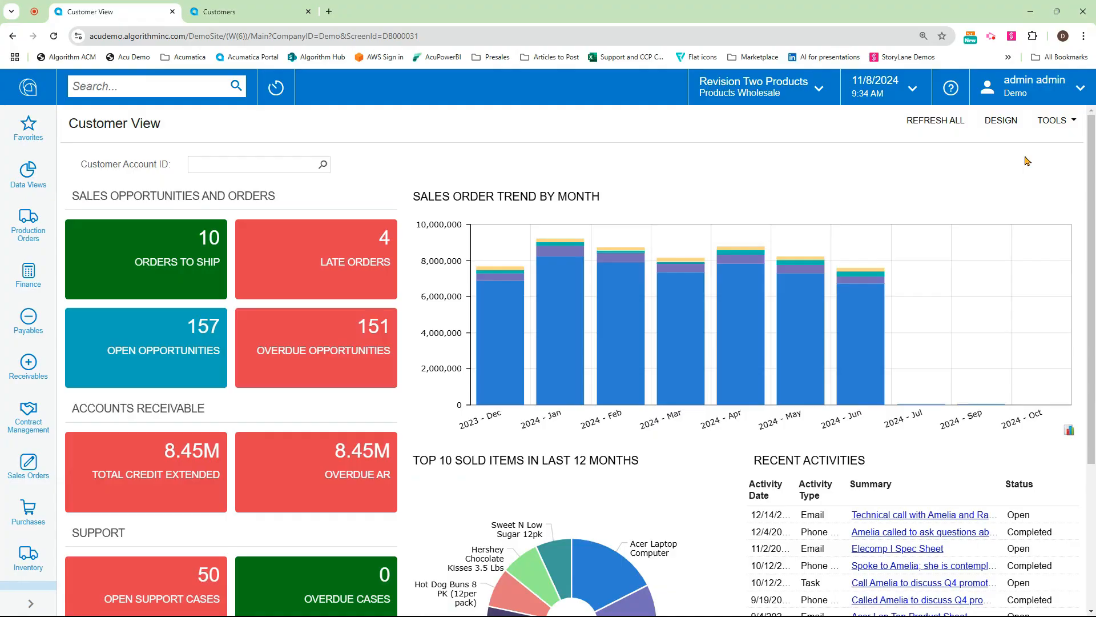